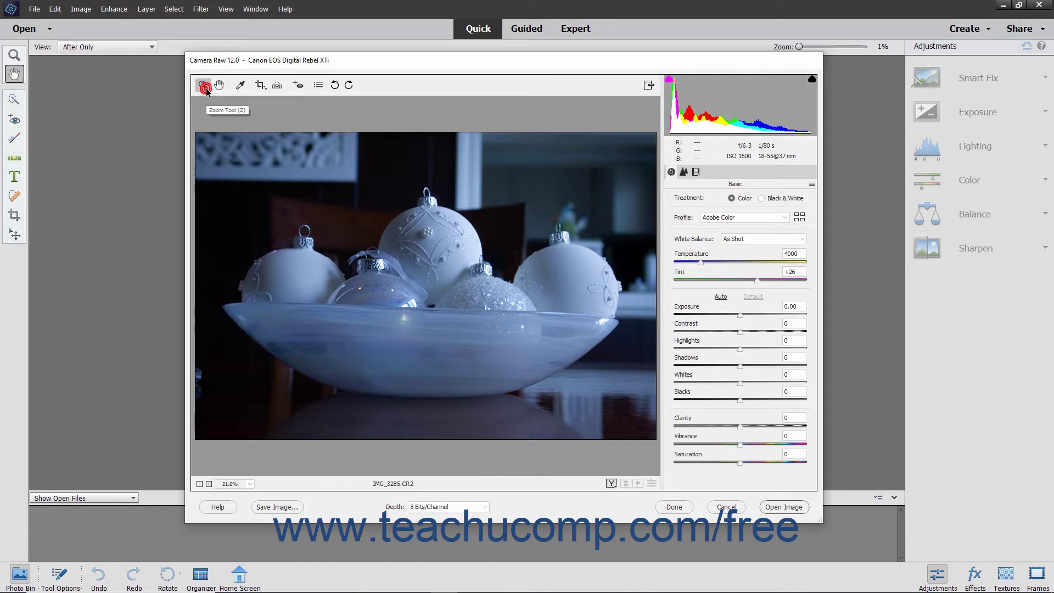
Step: Zoom in on the ornaments, then zoom the preview back out to 12.5%
left_click(424, 258)
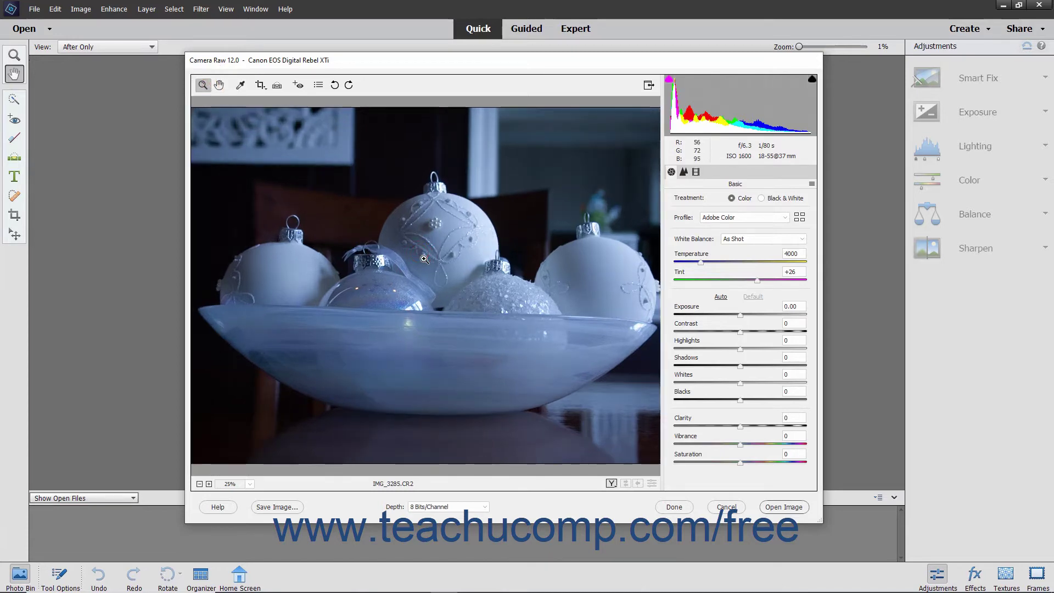
key("alt")
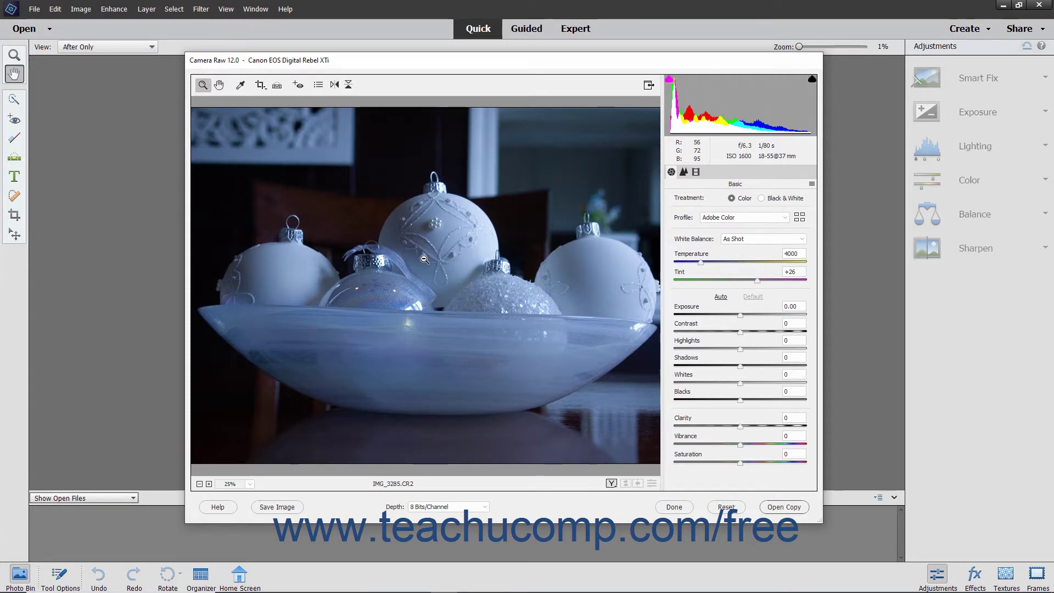
left_click(439, 277, "alt")
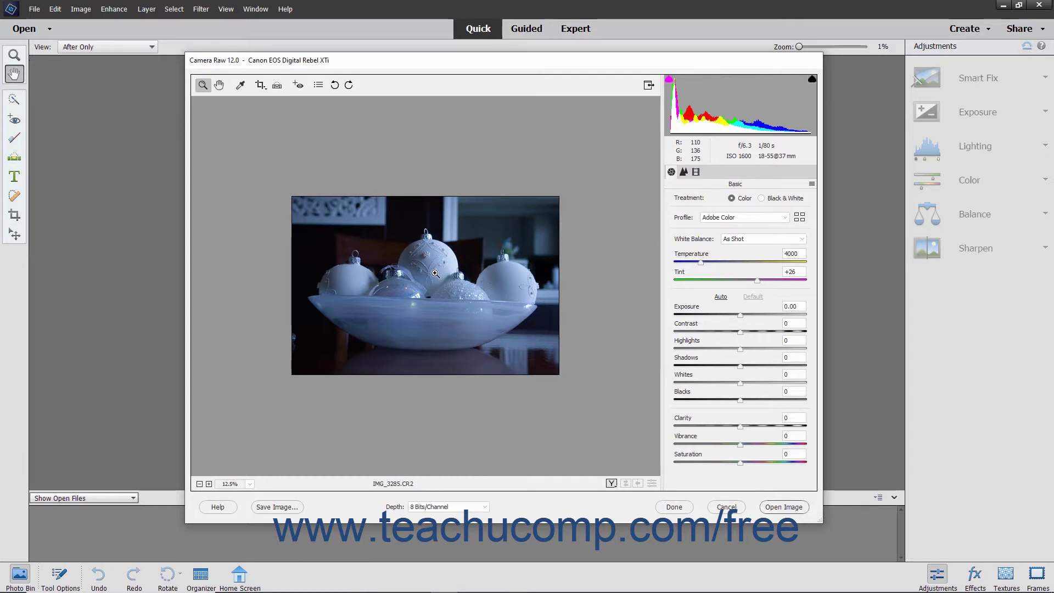
key("space")
key("i")
Step: Fit the photo in the preview, then switch to the Hand tool and view it at 100%
left_click(249, 484)
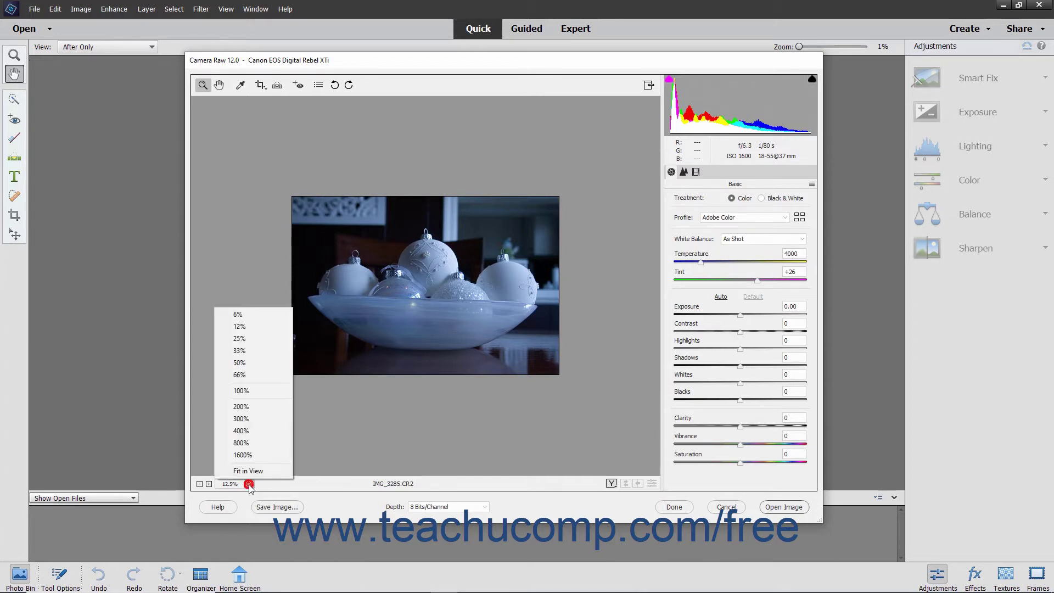
left_click(250, 471)
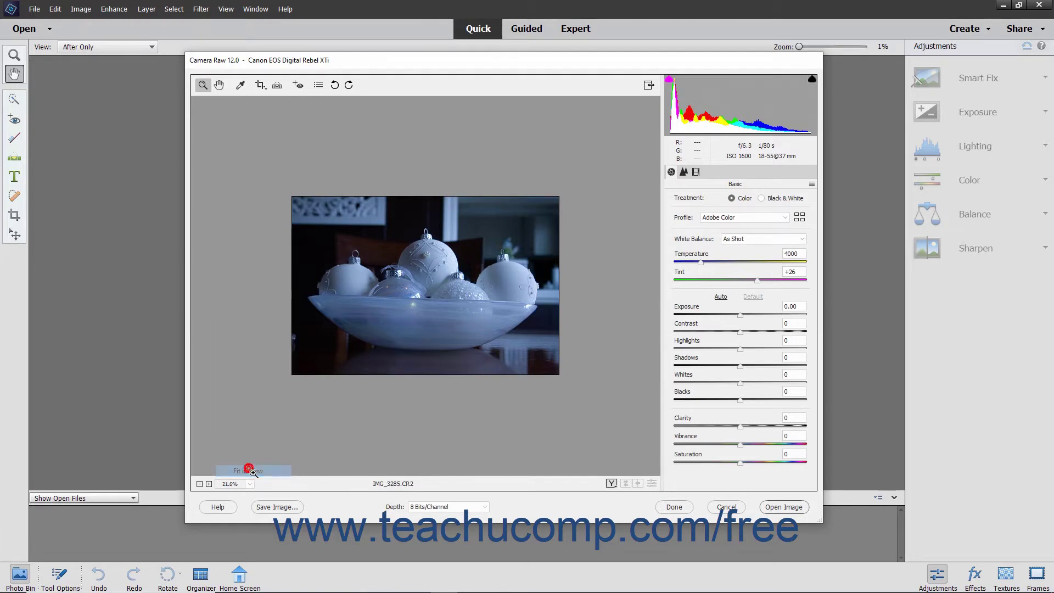
left_click(220, 85)
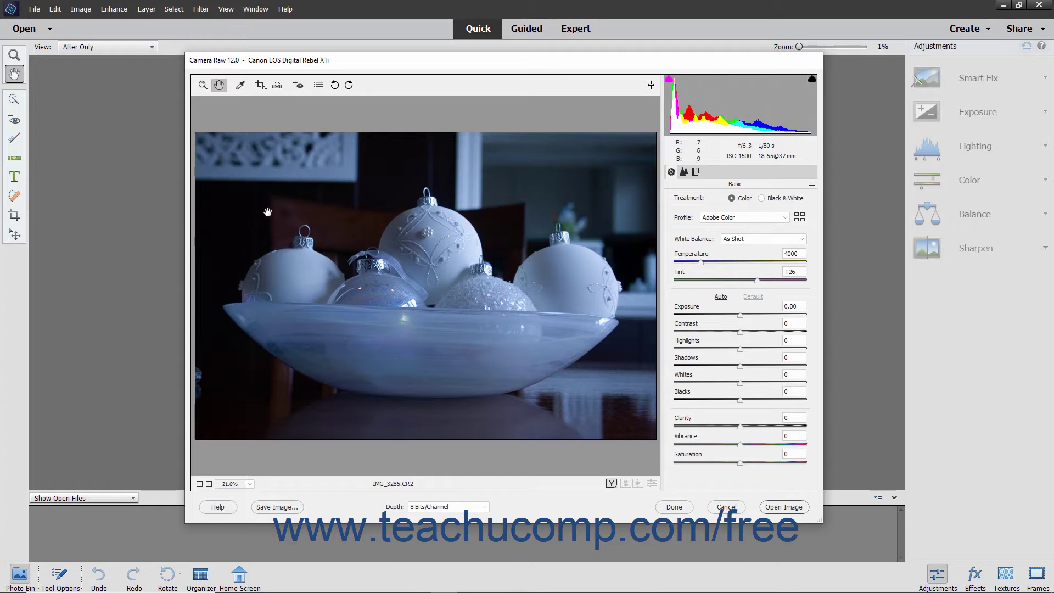
left_click(250, 483)
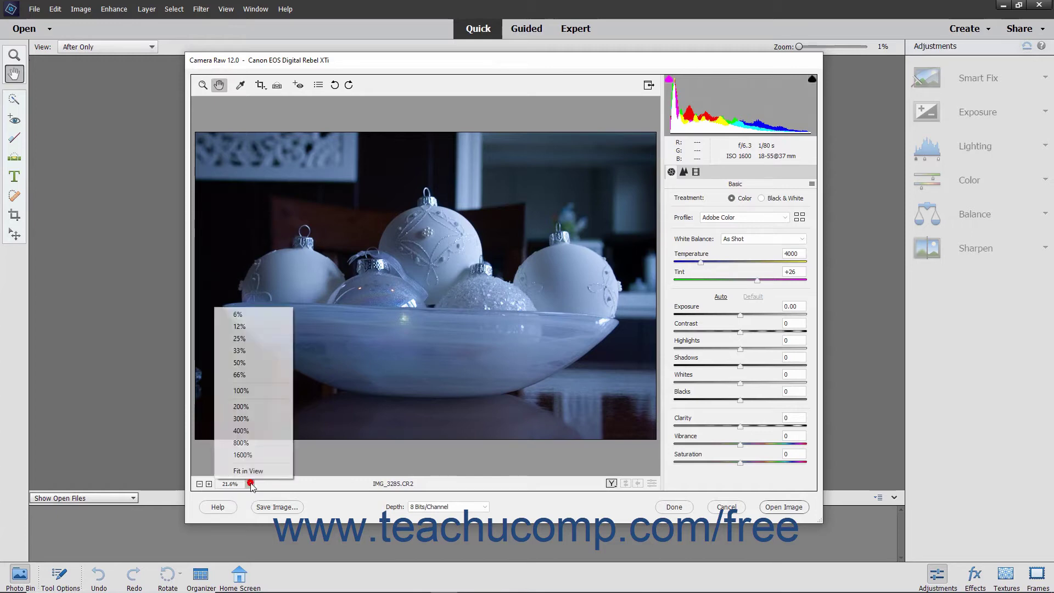
left_click(249, 391)
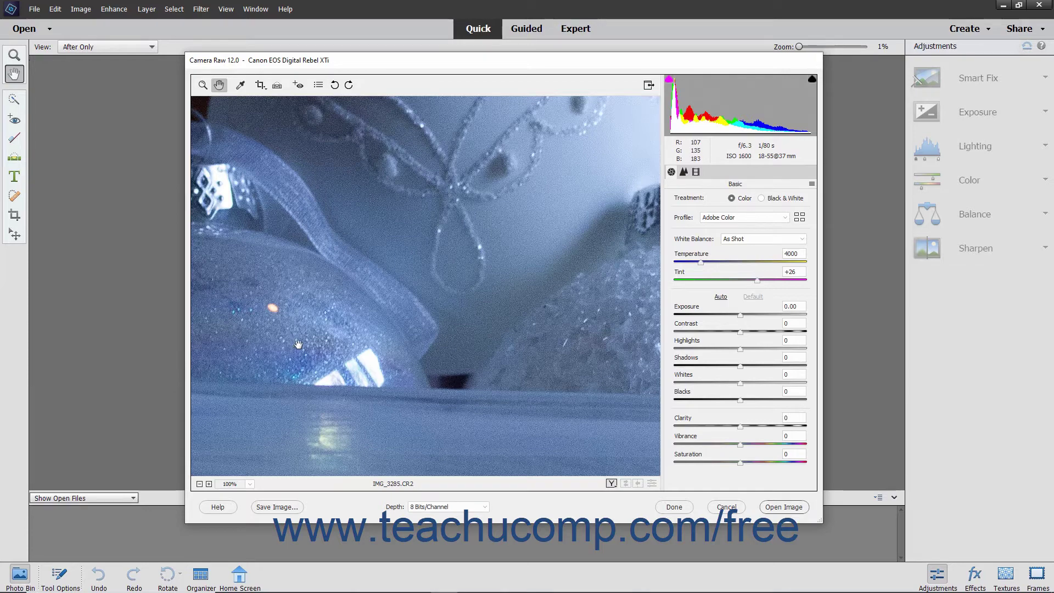
Step: Pan to the glitter ornament, zoom to 200% and back to 100%, then fit in view
left_click(297, 322)
left_click_drag(301, 325, 516, 295)
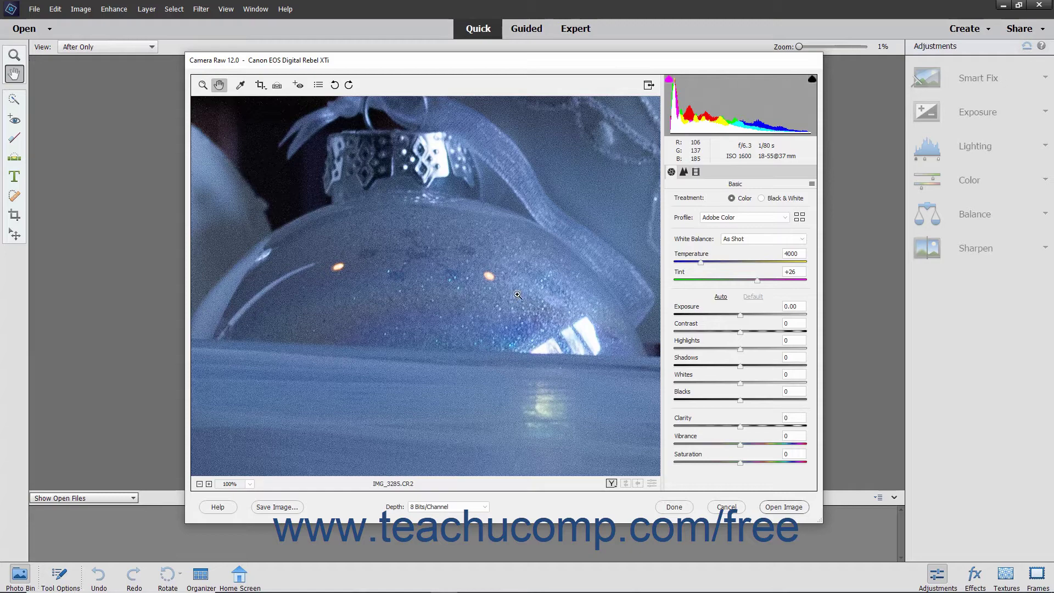
left_click(517, 294, "ctrl")
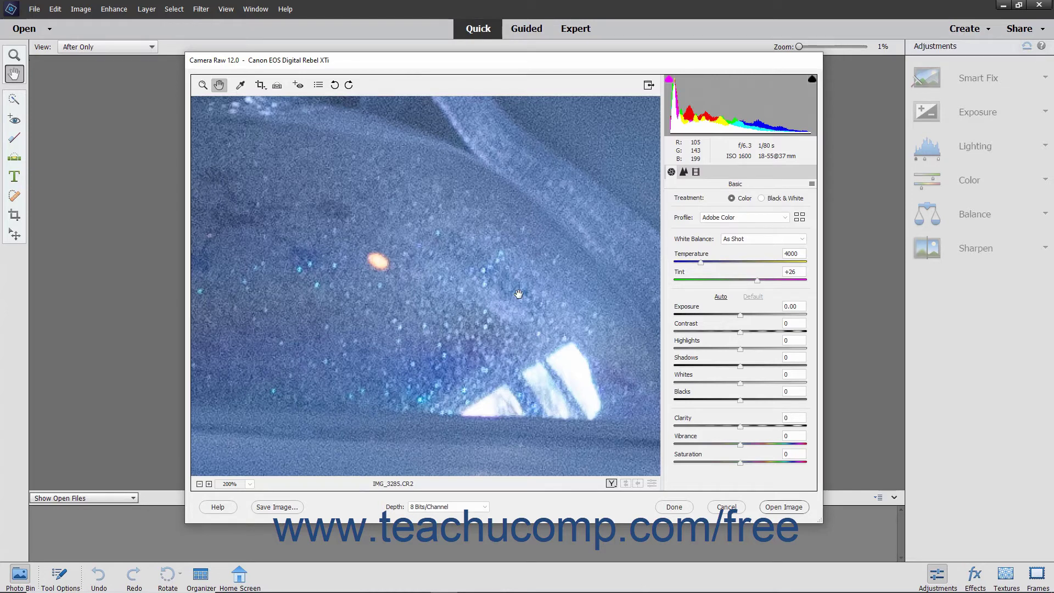
key("alt")
left_click(518, 294, "alt")
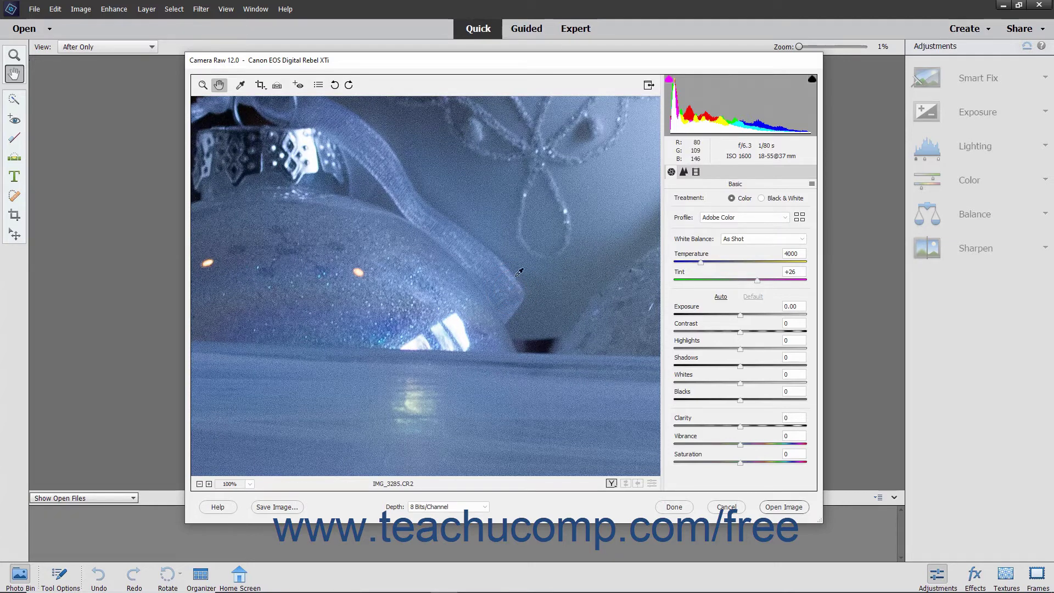
left_click(249, 483)
left_click(250, 473)
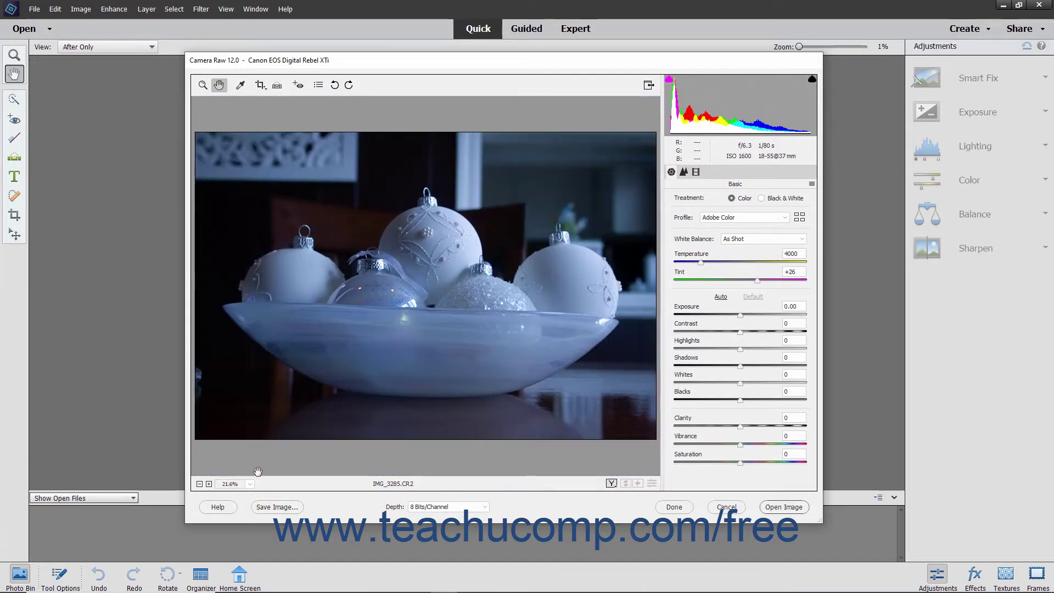
Step: Sample a neutral white on an ornament for White Balance Temperature 5500, Tint +16
left_click(240, 85)
left_click(207, 374)
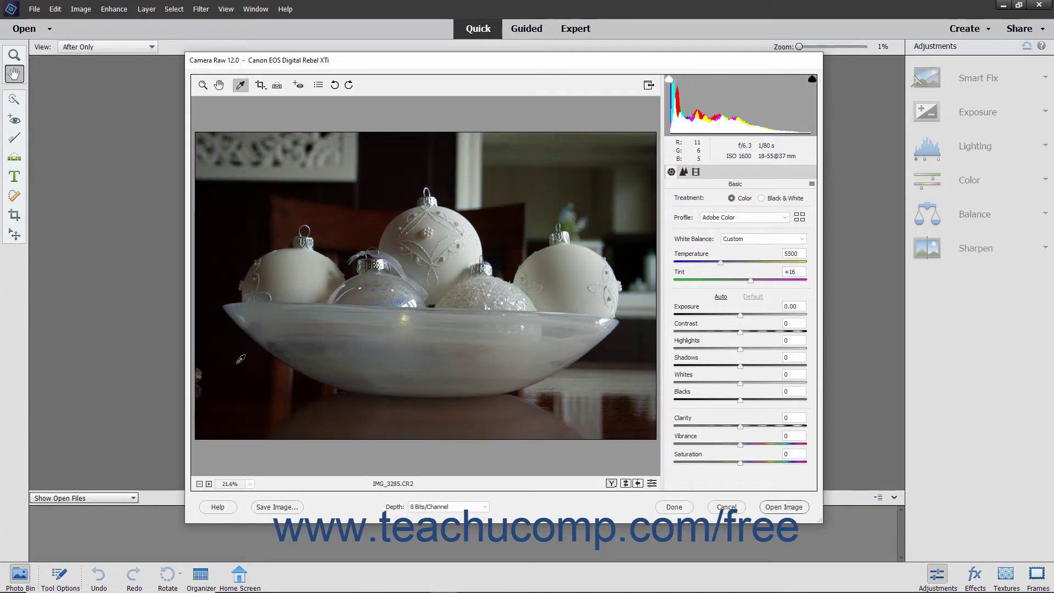
Step: Draw and apply a crop around the bowl and ornaments, then reopen the crop ratio options
left_click(260, 87)
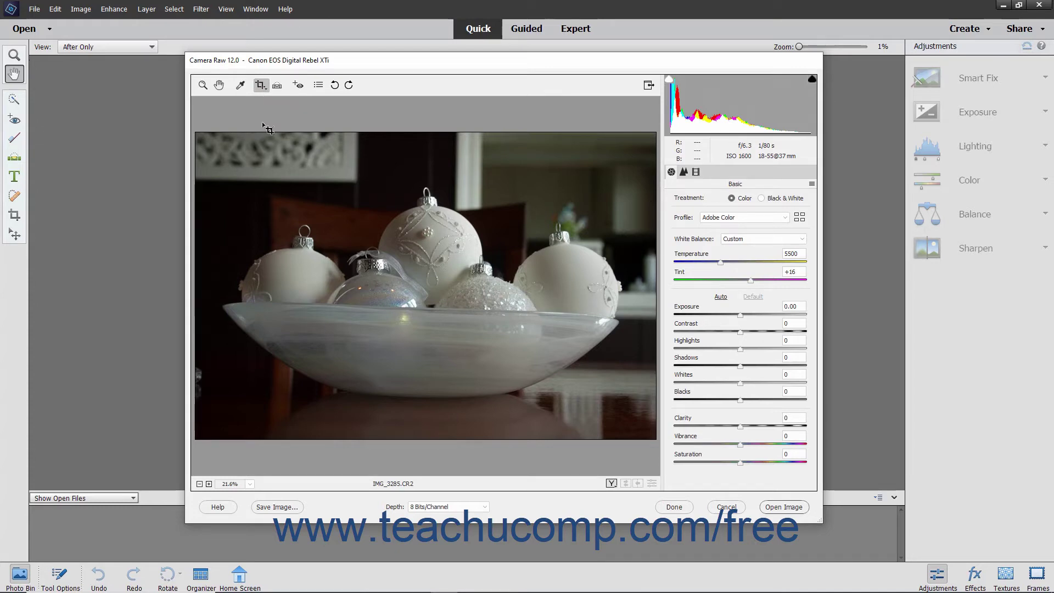
left_click_drag(214, 142, 637, 425)
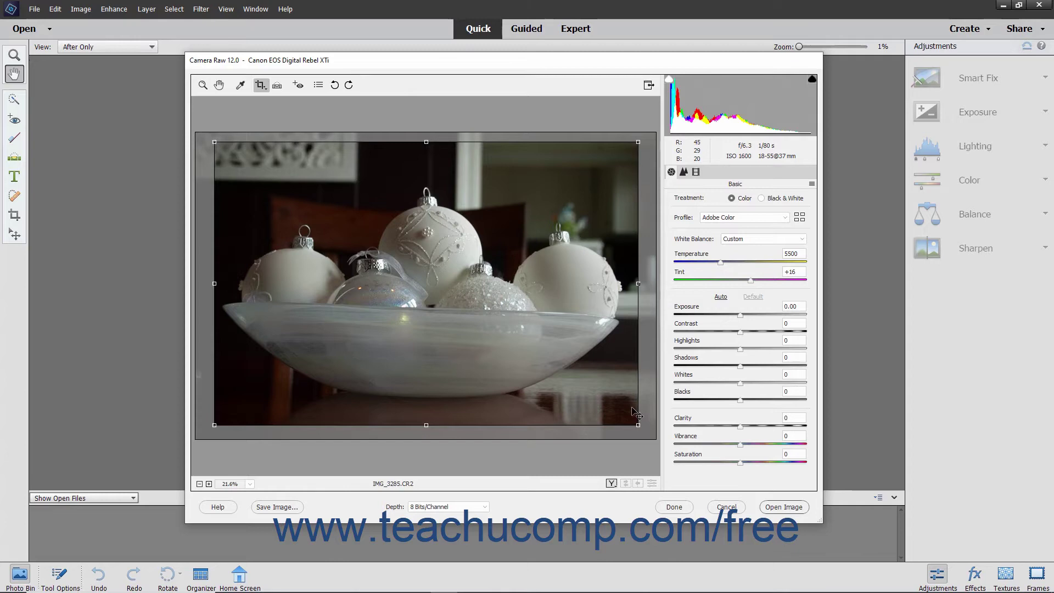
key("Return")
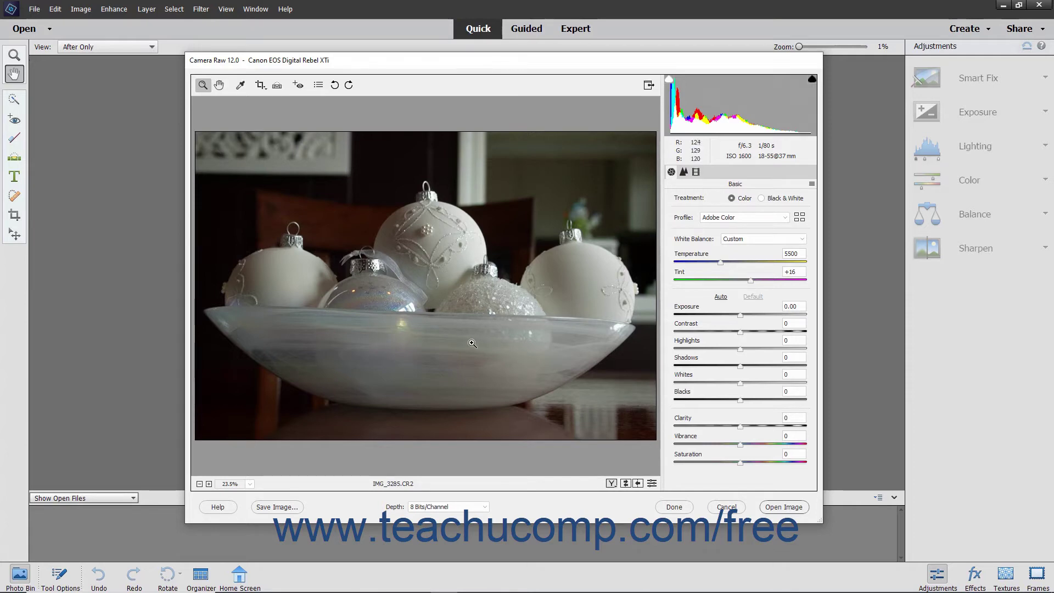
left_click(260, 86)
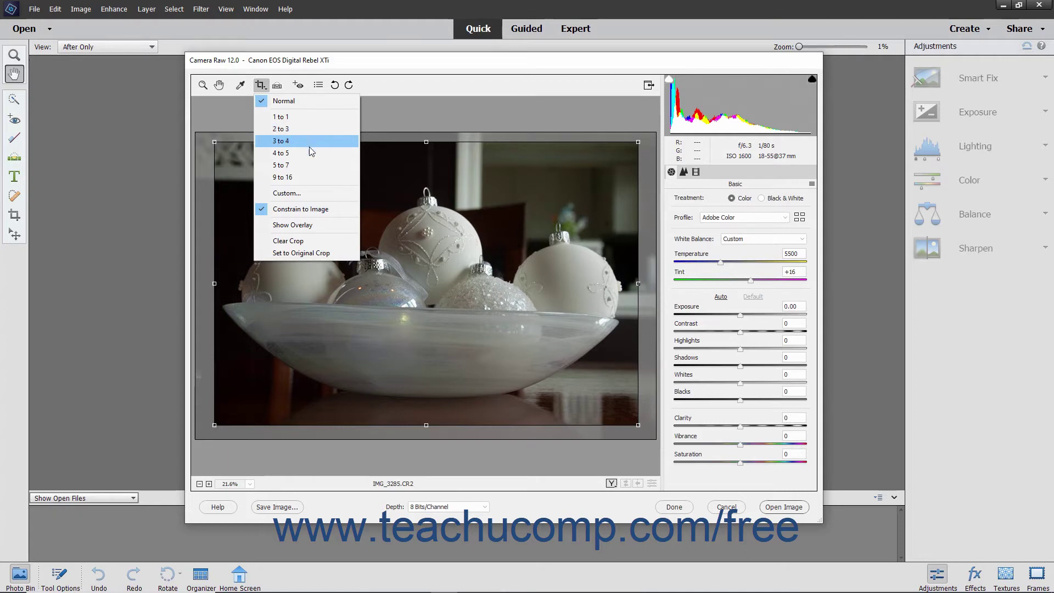
left_click(307, 195)
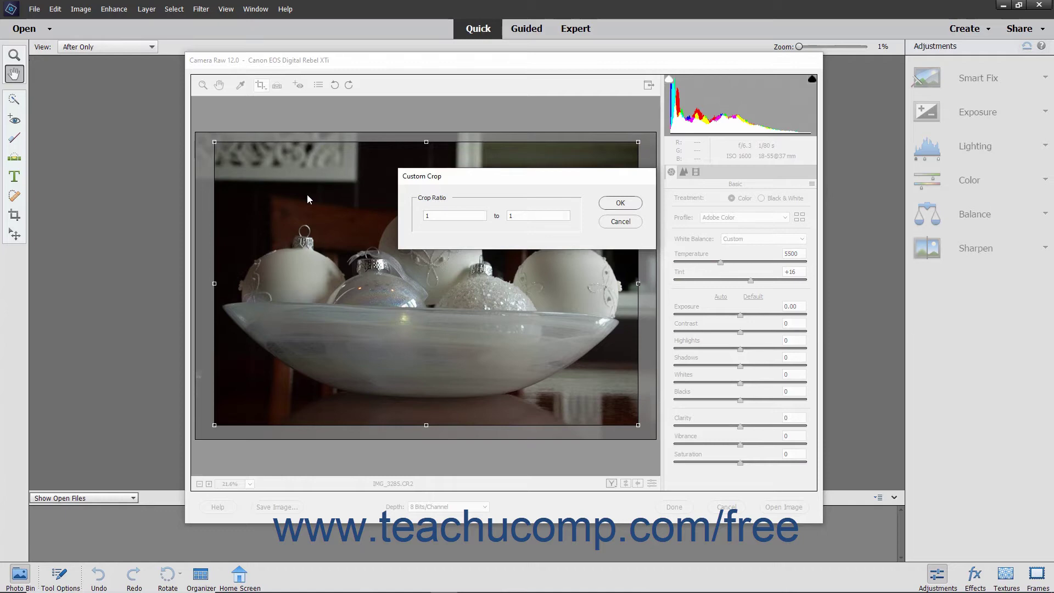
left_click(524, 216)
left_click(617, 225)
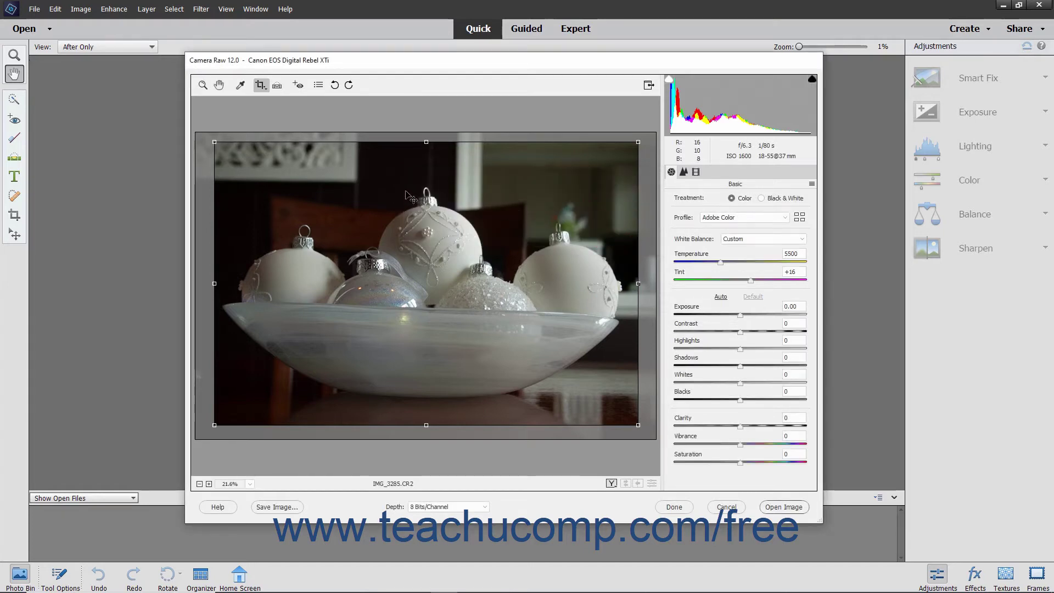
left_click(266, 86)
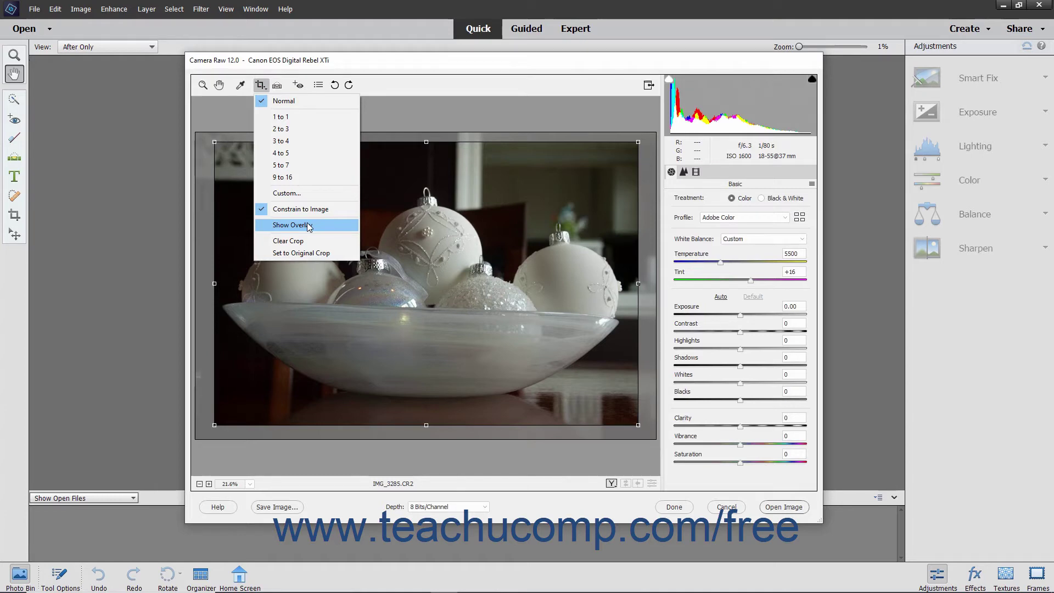
Step: Add a rule-of-thirds grid, shift and enlarge the crop box, then tilt it slightly clockwise
left_click(308, 226)
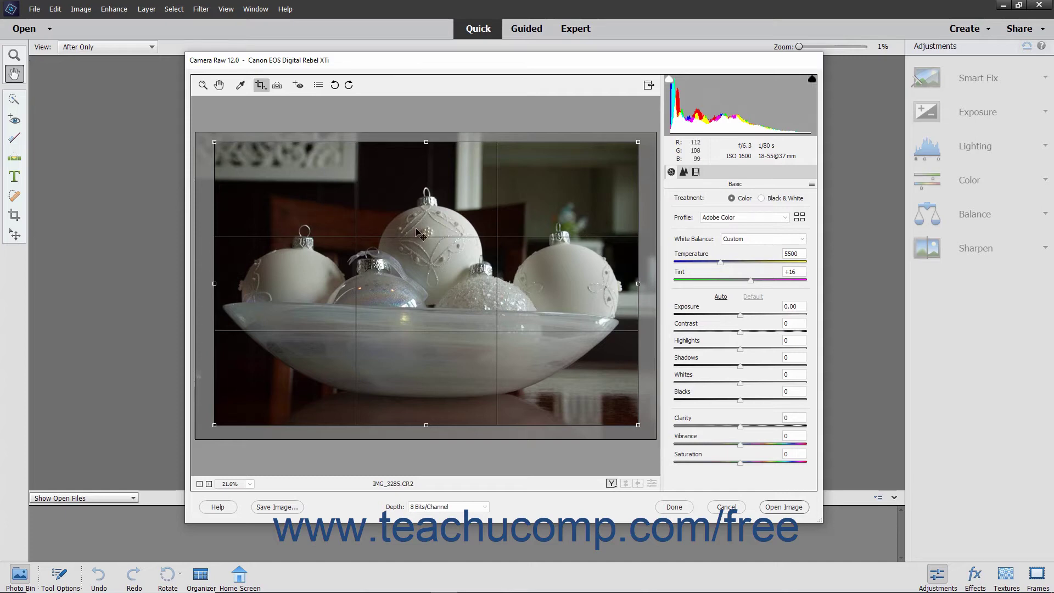
left_click_drag(419, 265, 384, 275)
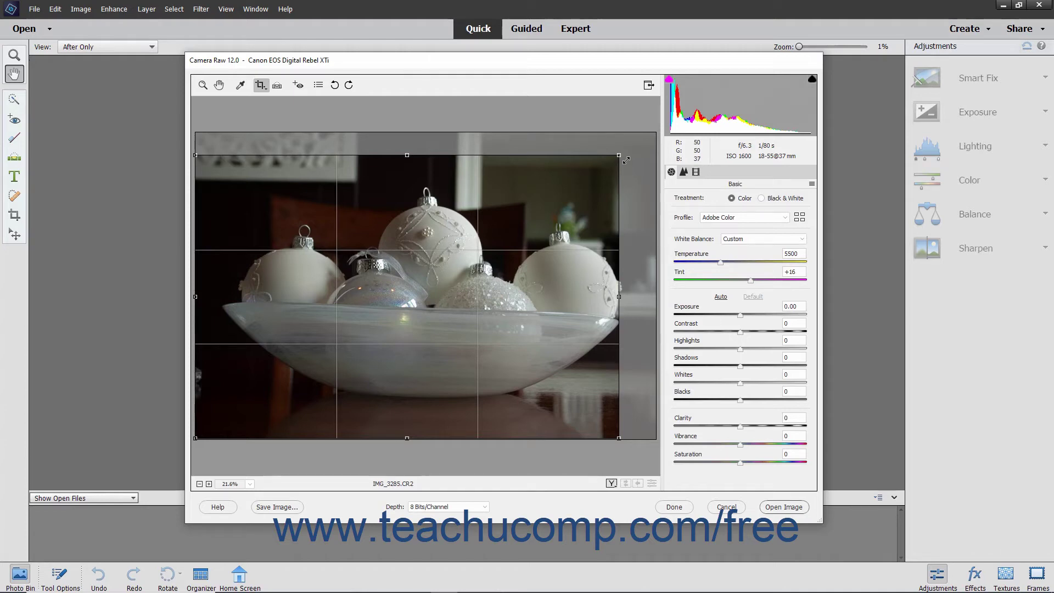
left_click(620, 156)
left_click_drag(623, 157, 658, 148)
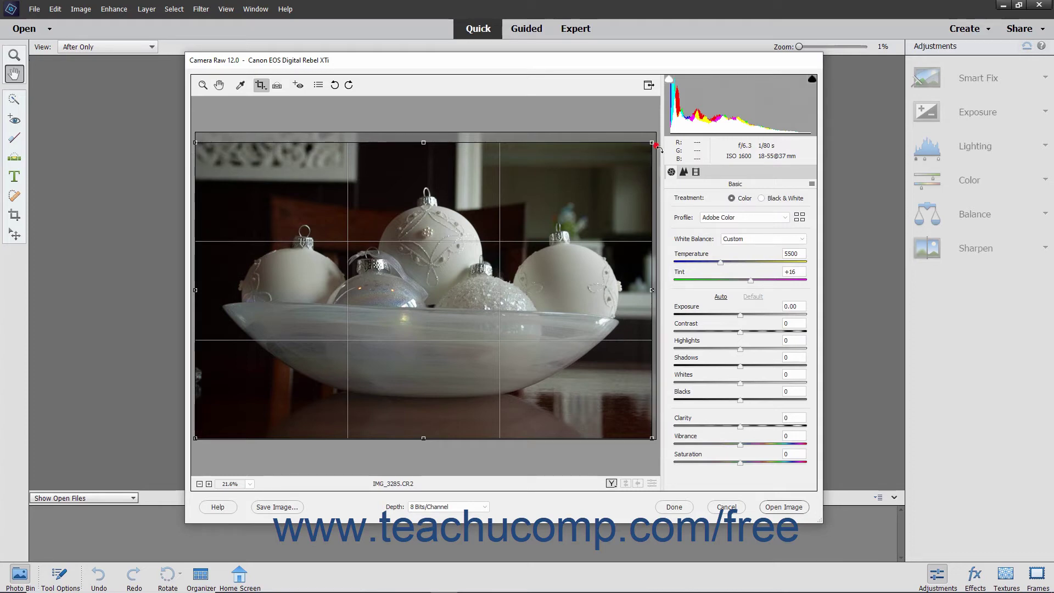
left_click_drag(658, 147, 662, 155)
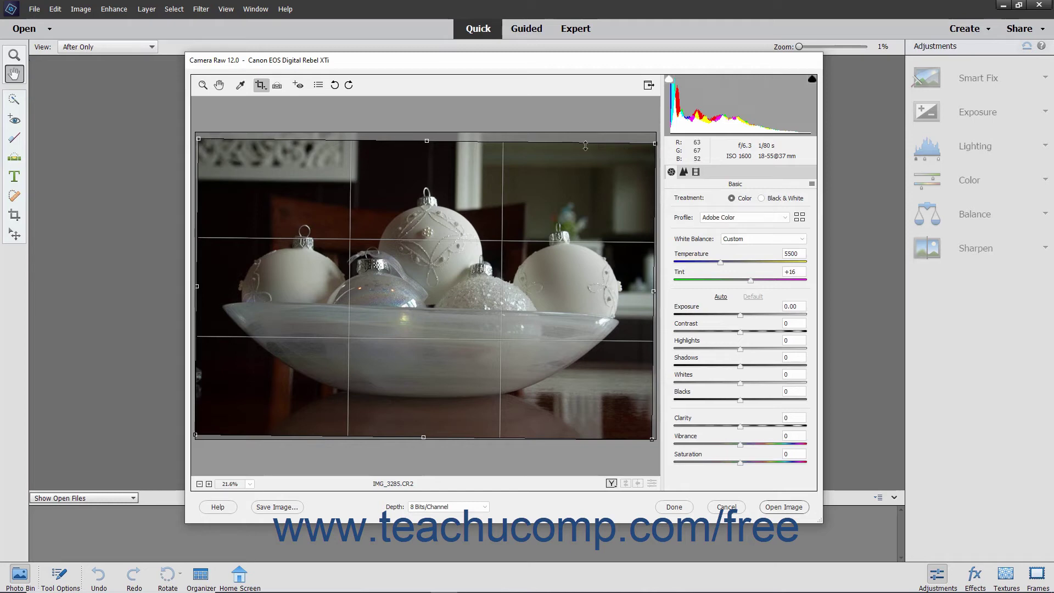
Step: Clear the crop, then restore the photo's original crop from the crop options
left_click(264, 88)
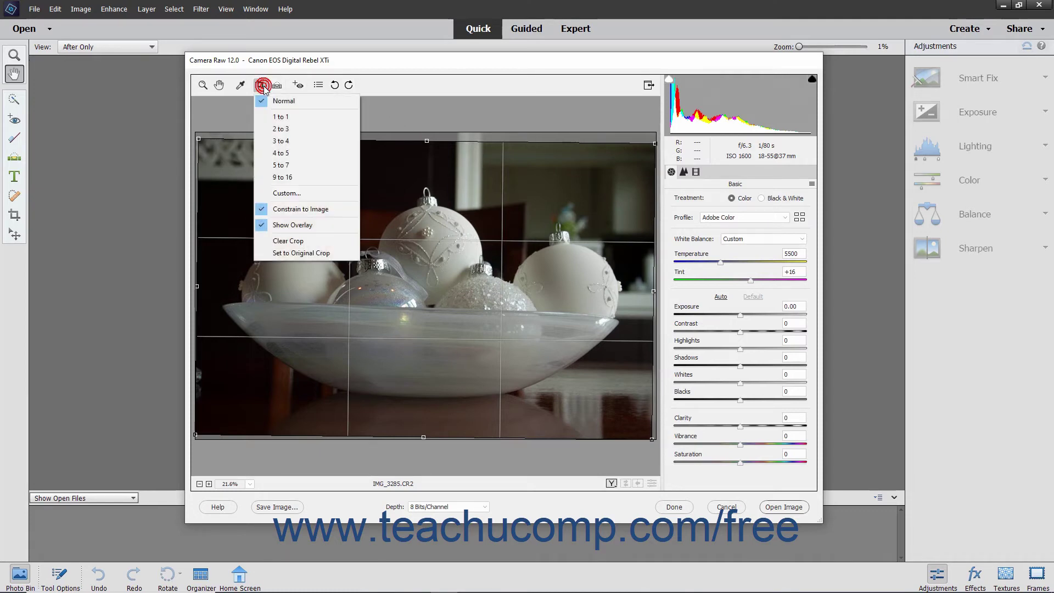
left_click(303, 242)
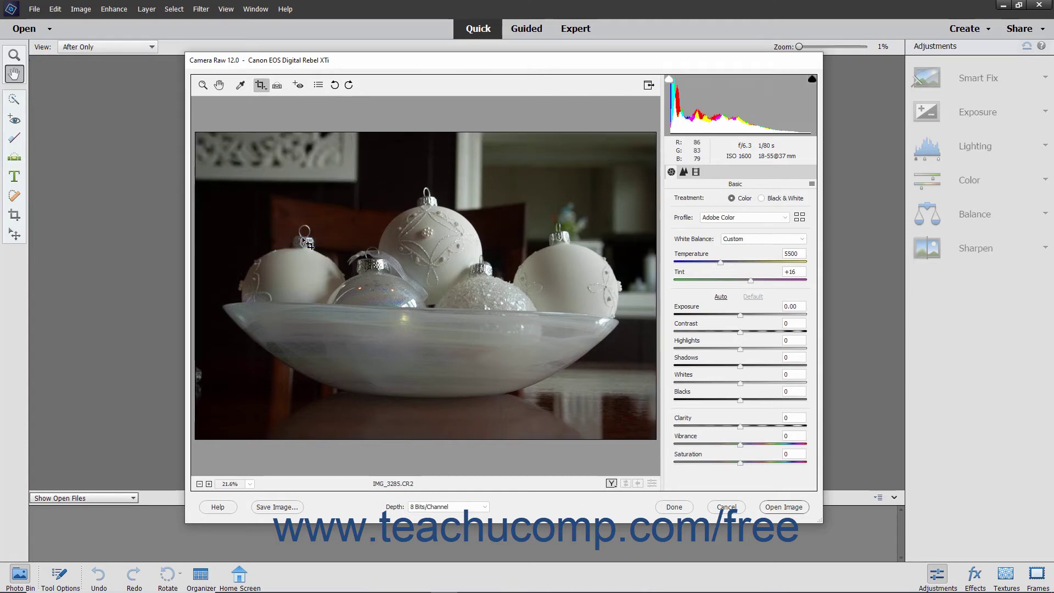
left_click(259, 87)
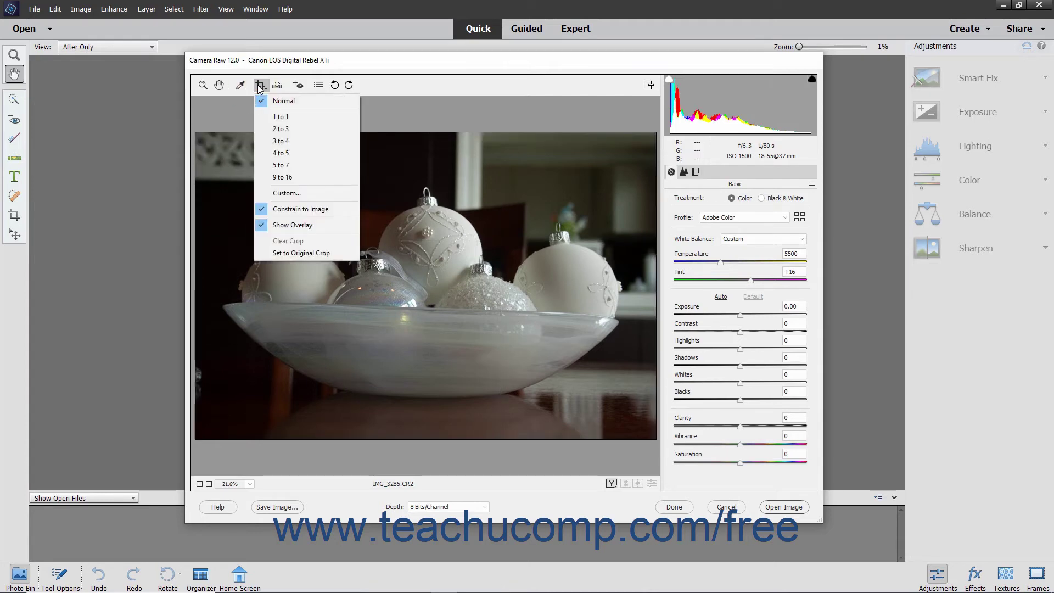
left_click(303, 253)
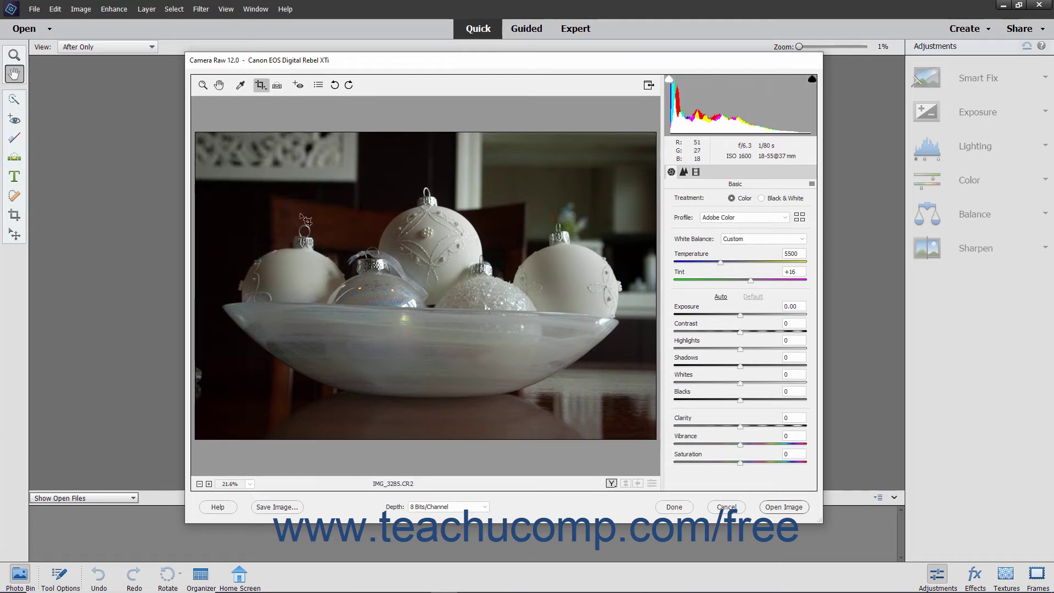
Step: Straighten the photo along its bottom edge with the Straighten tool and commit the crop
left_click(277, 86)
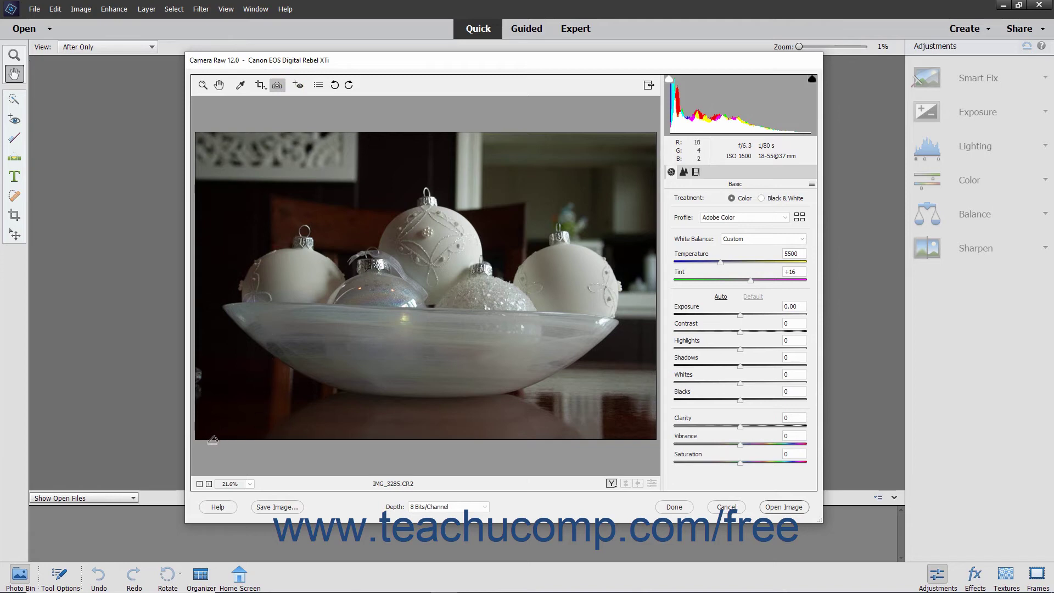
left_click_drag(203, 439, 664, 447)
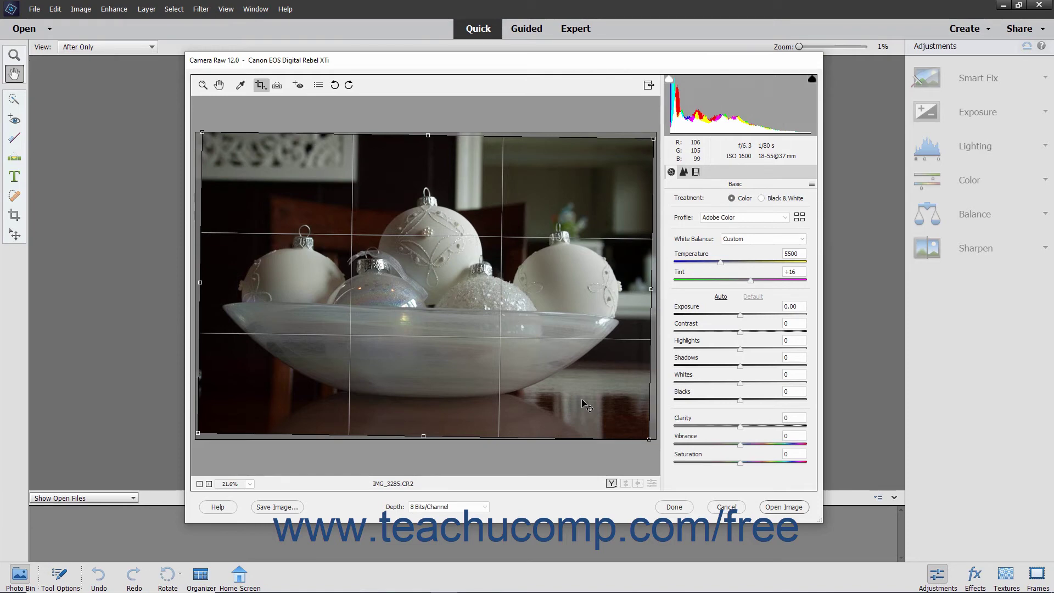
key("z")
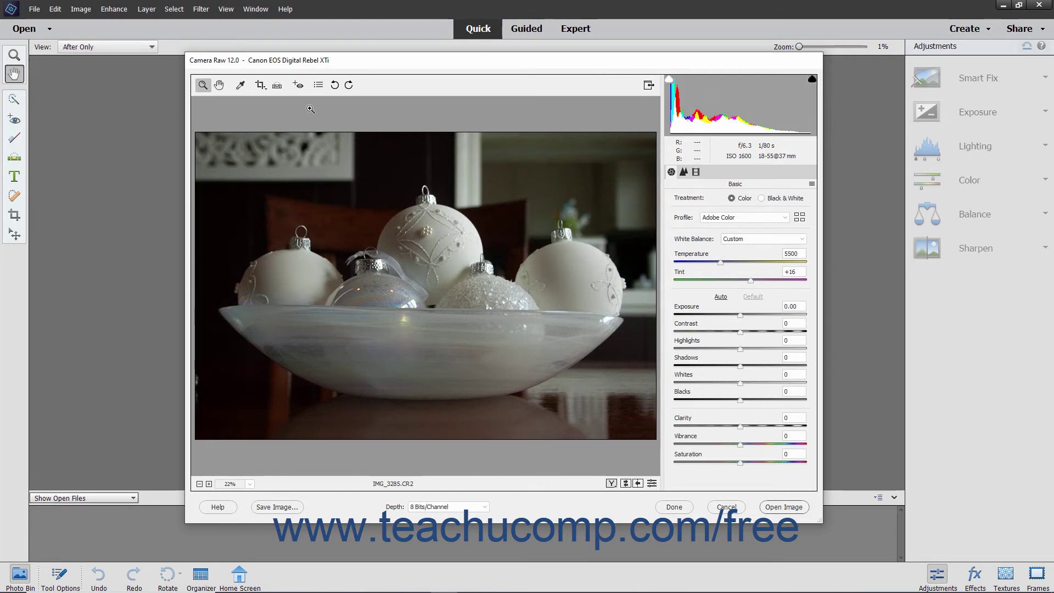
Step: Switch to Red Eye Removal, showing Pupil Size 50 and Darken 50
left_click(299, 86)
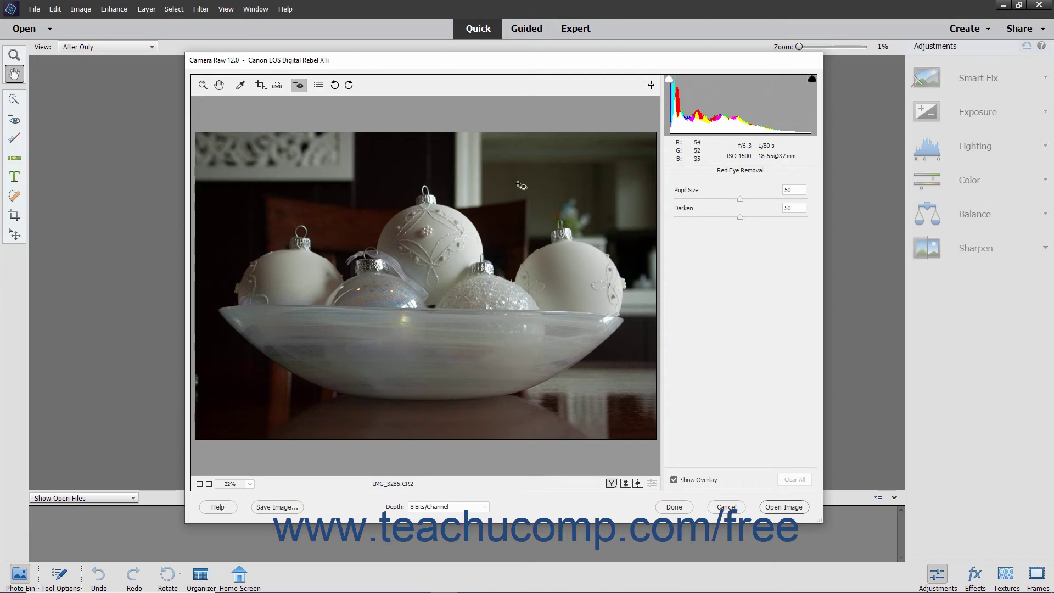
Step: Open Camera Raw Preferences, keeping Sidecar ".xmp" files for settings and sharpening on All images
left_click(322, 86)
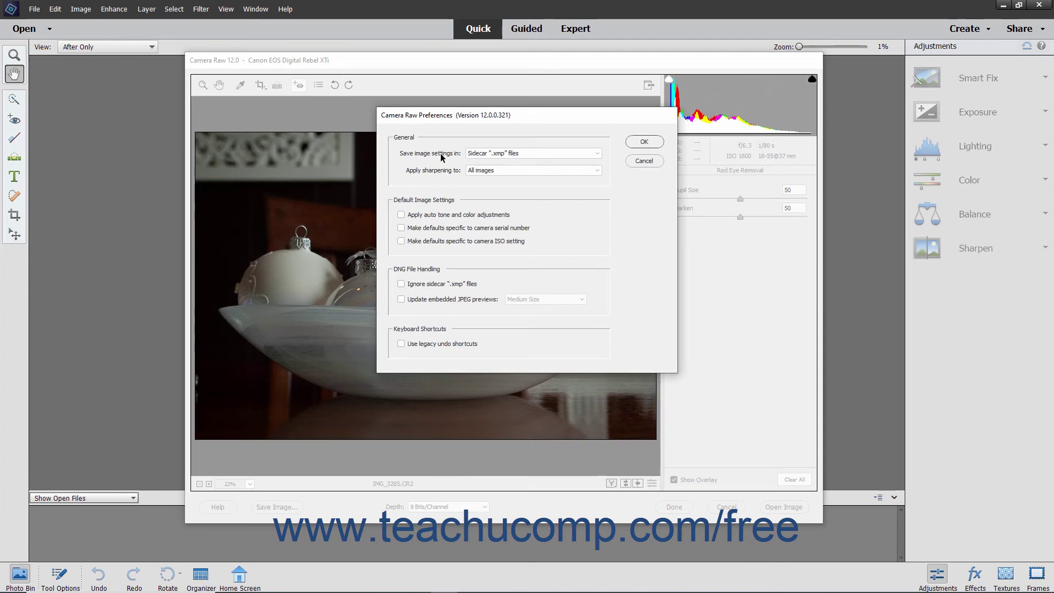
left_click(599, 155)
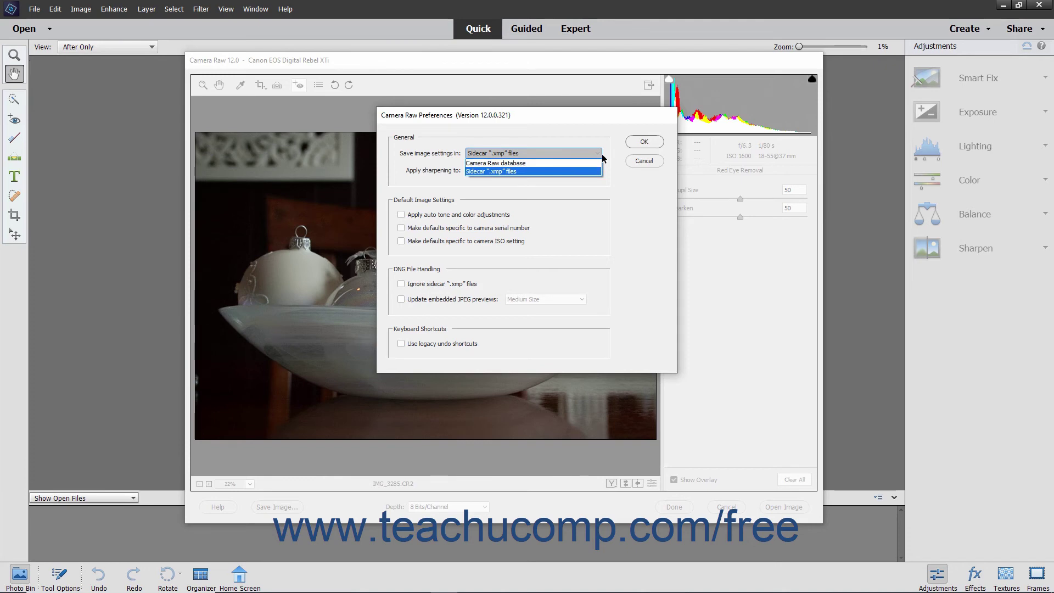
left_click(602, 158)
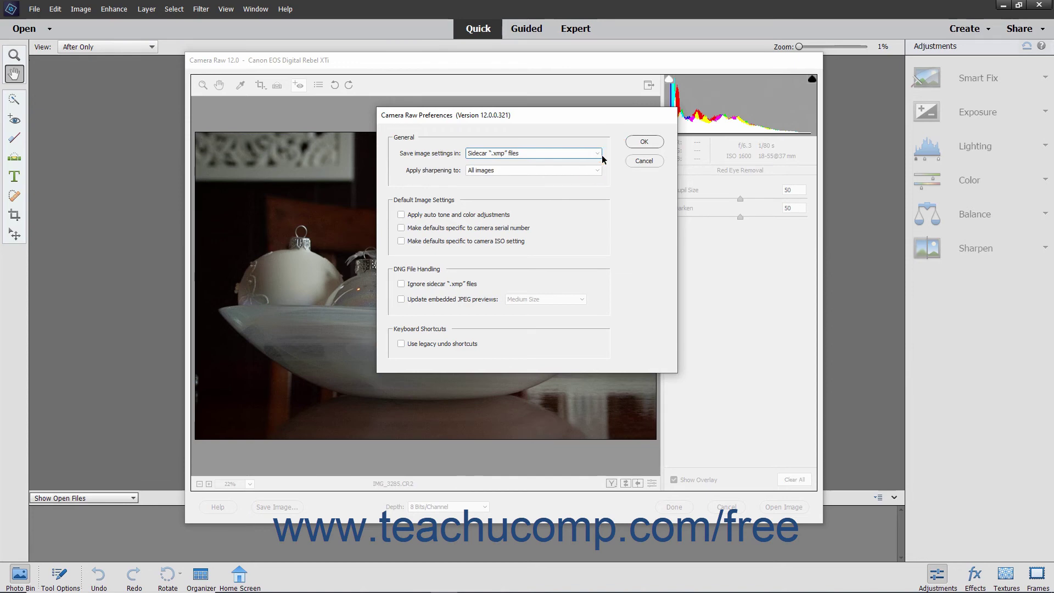
left_click(595, 172)
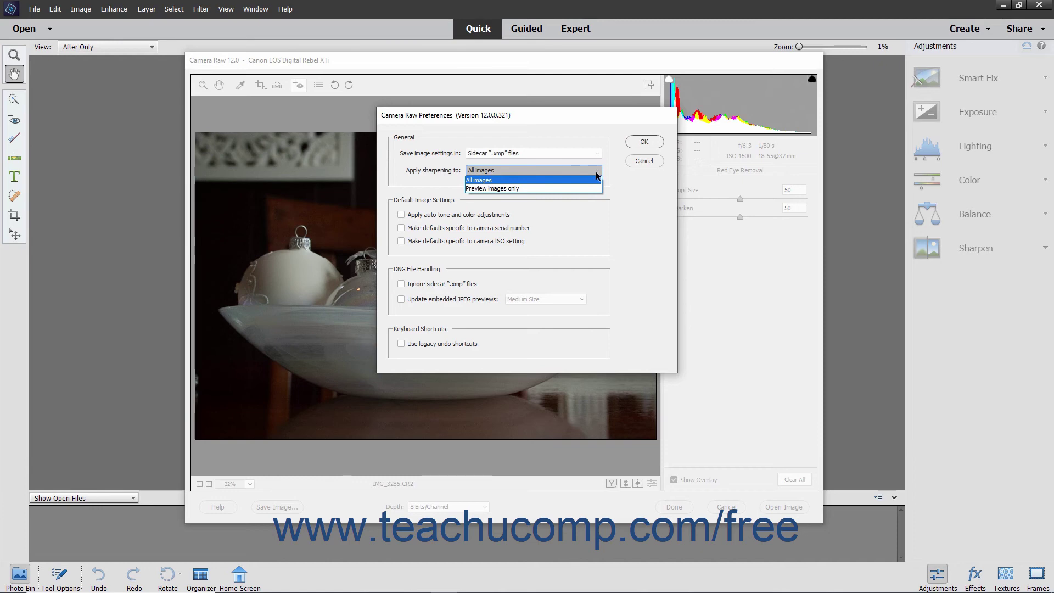
left_click(596, 176)
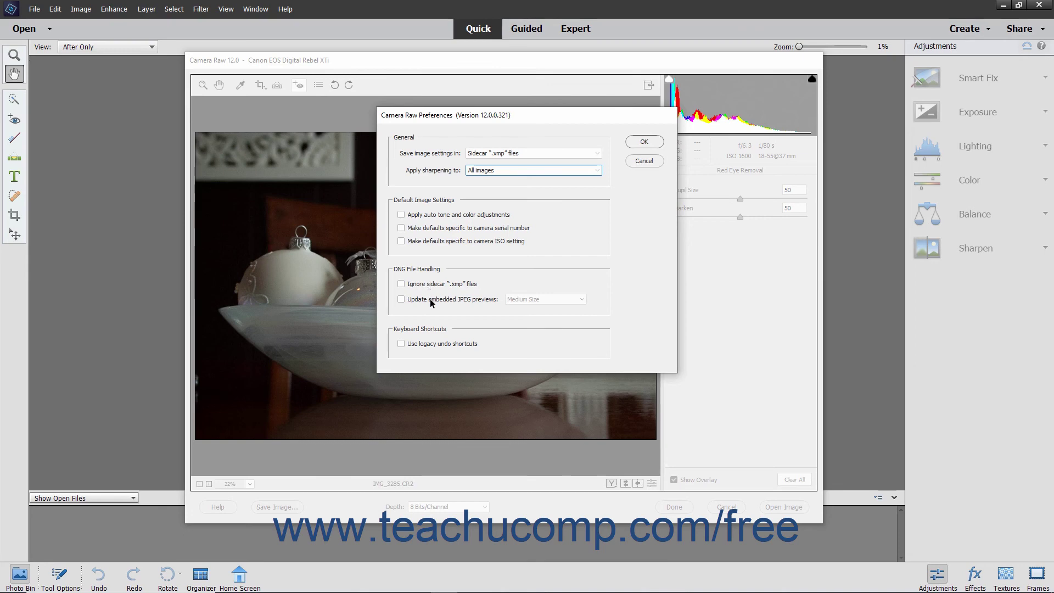
Step: Leave Update embedded JPEG previews off, keep Medium Size, and accept the Preferences
left_click(402, 299)
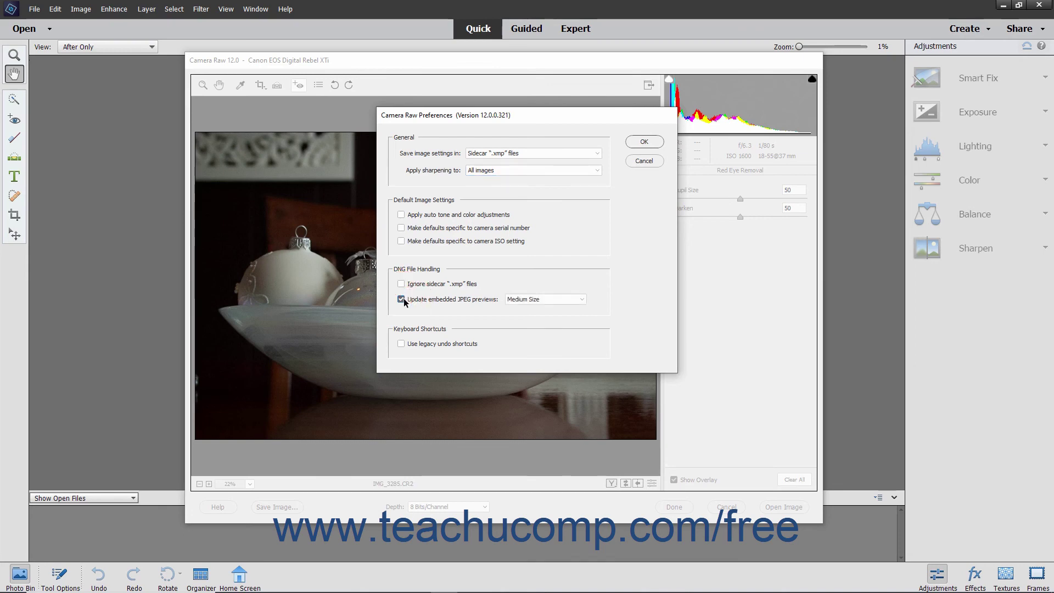
left_click(581, 300)
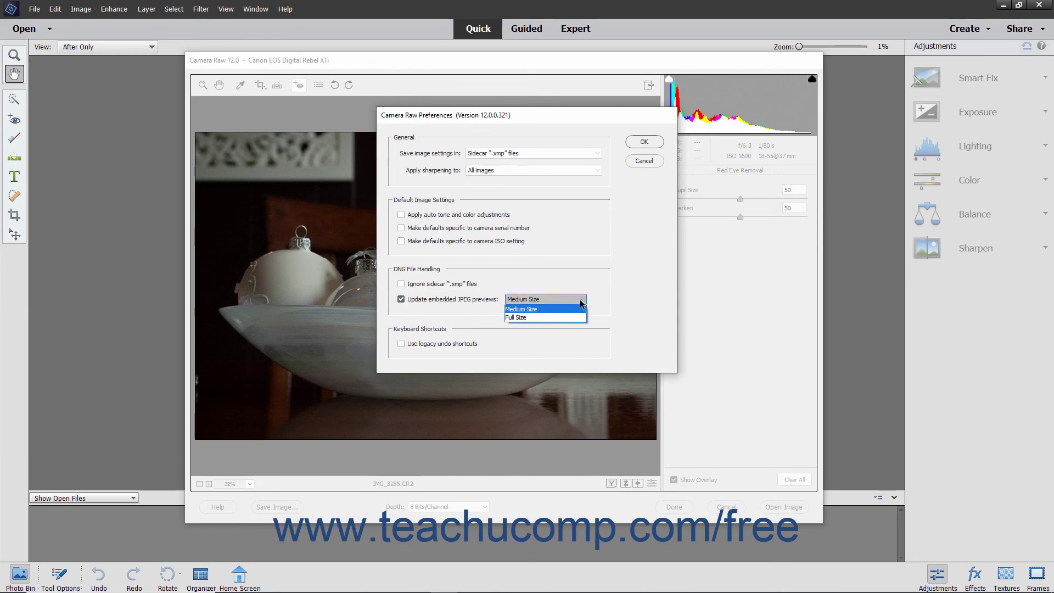
left_click(580, 301)
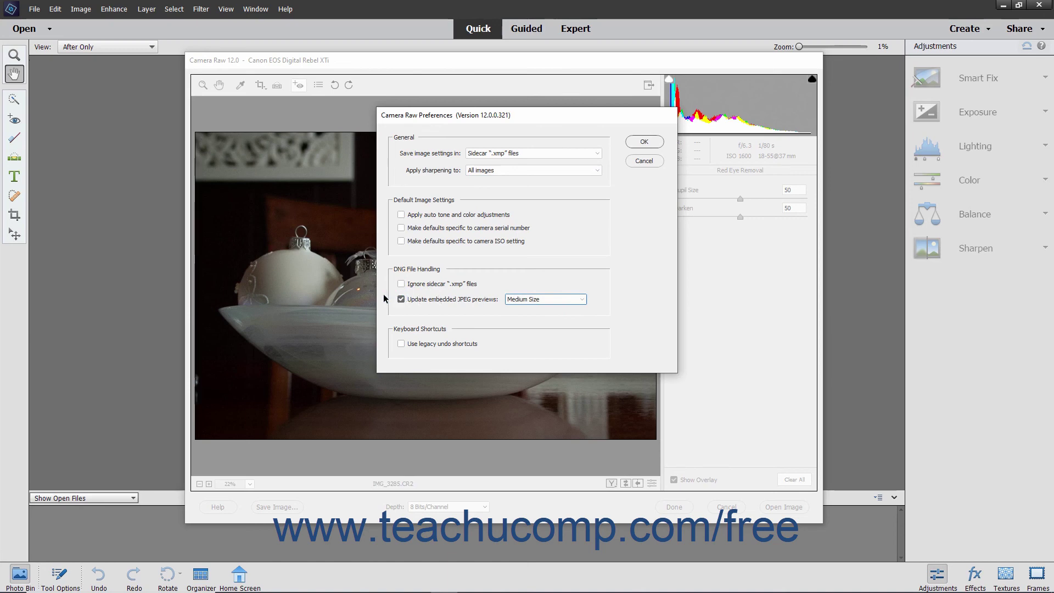
left_click(401, 299)
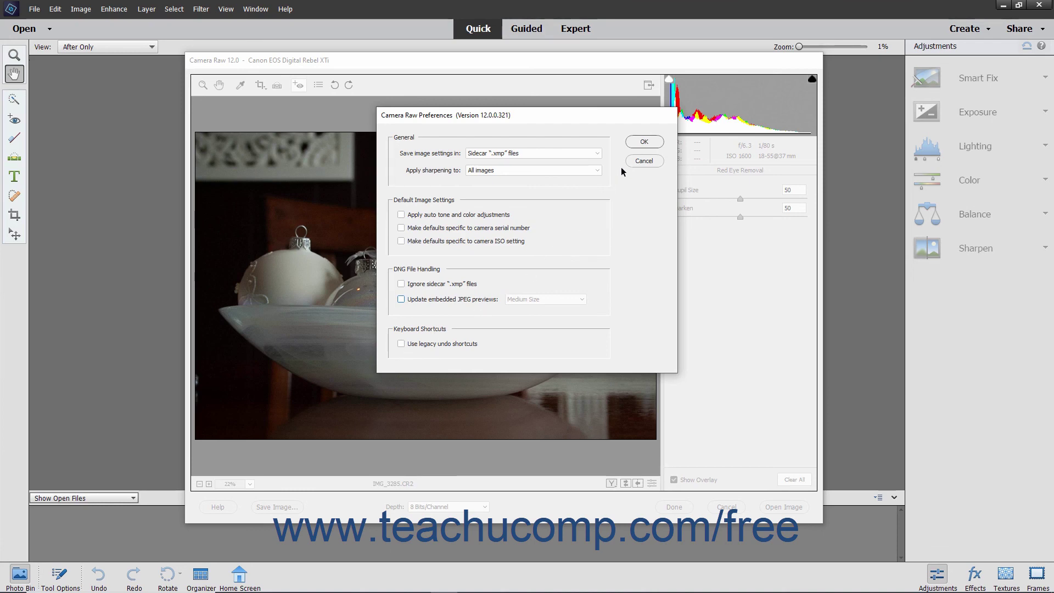
left_click(636, 142)
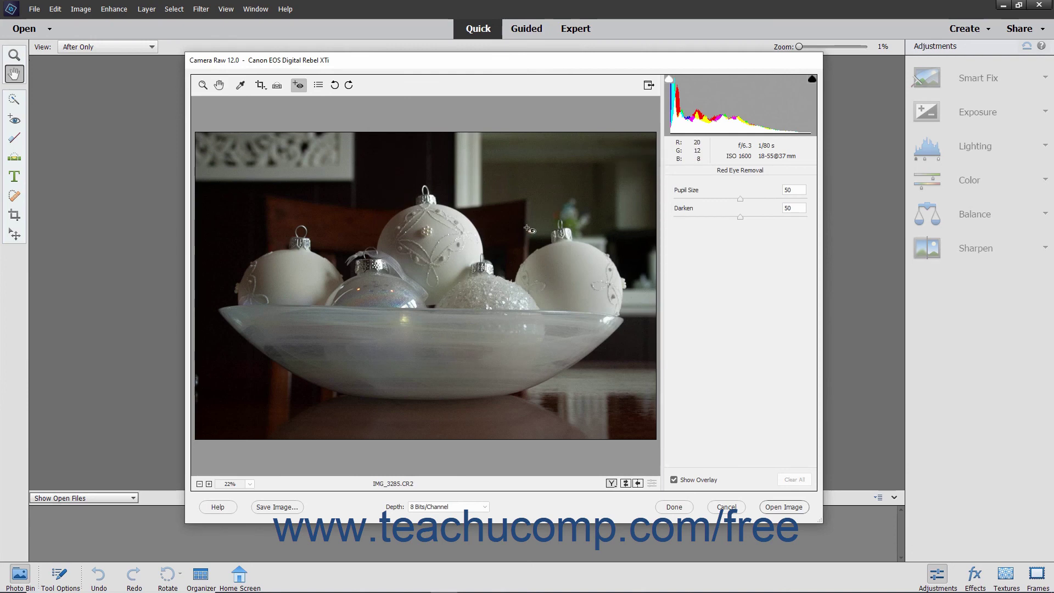
left_click(335, 86)
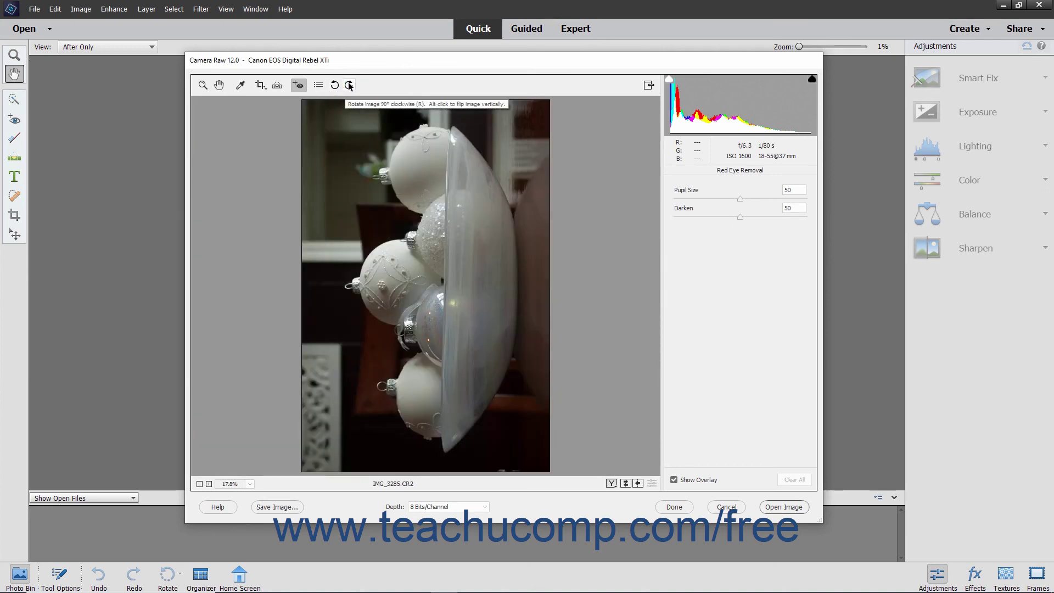
left_click(349, 85)
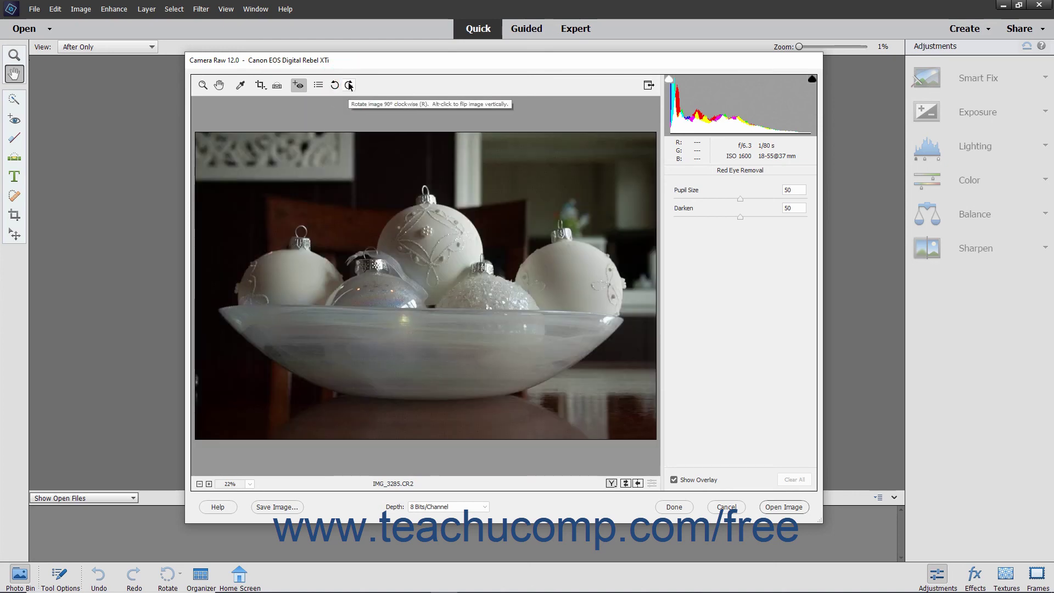